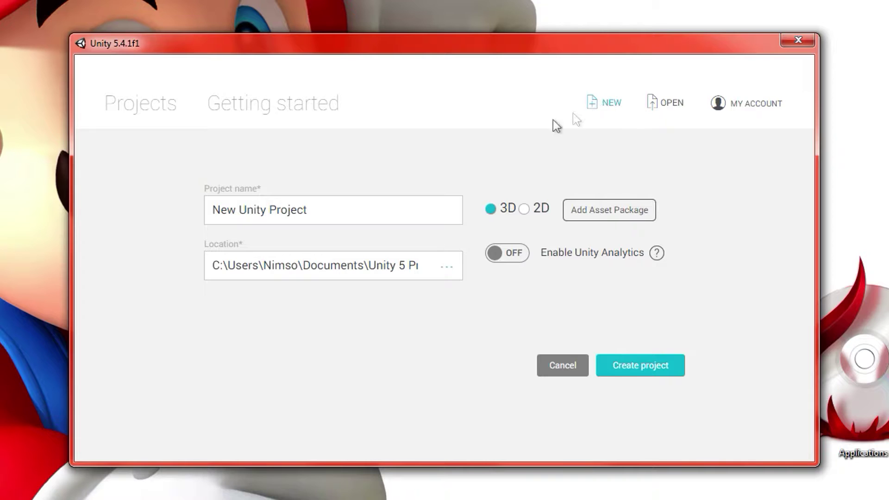
# Name the new 3D project 'Tutorial' and create it
pyautogui.tripleClick(369, 210)
pyautogui.write('Tutorisl')
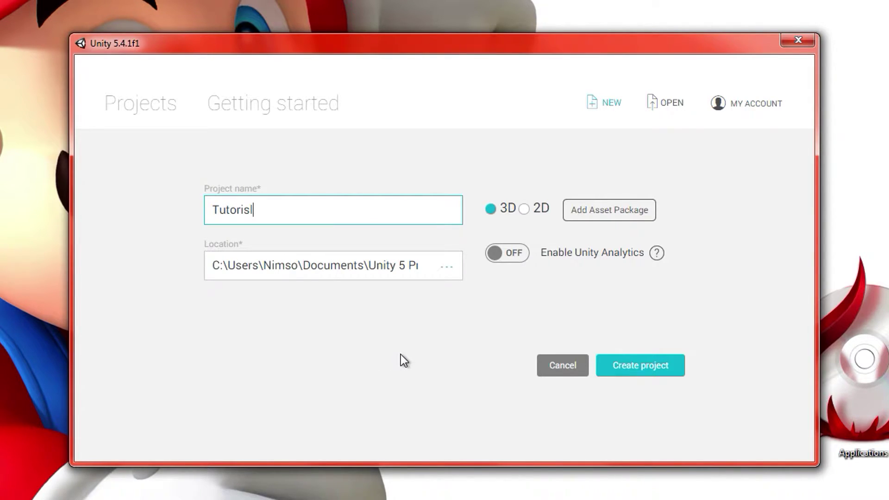
pyautogui.press('BackSpace')
pyautogui.press('BackSpace')
pyautogui.write('al')
pyautogui.click(393, 354)
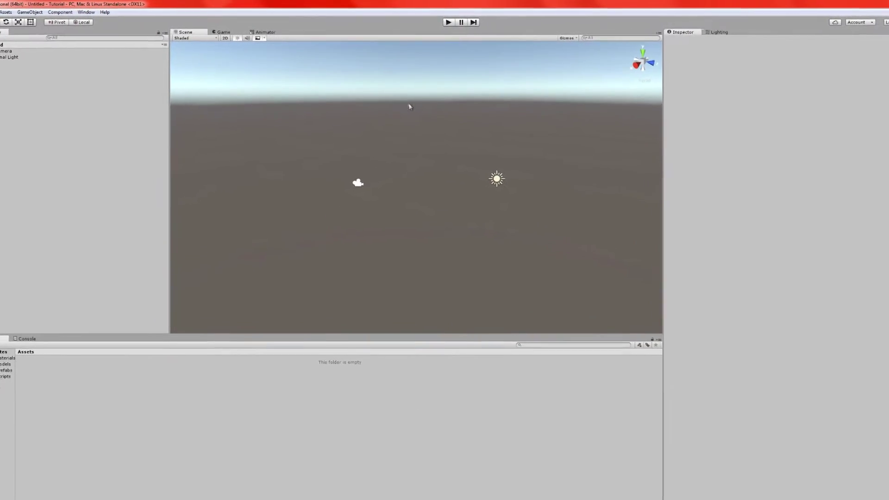
pyautogui.click(219, 37)
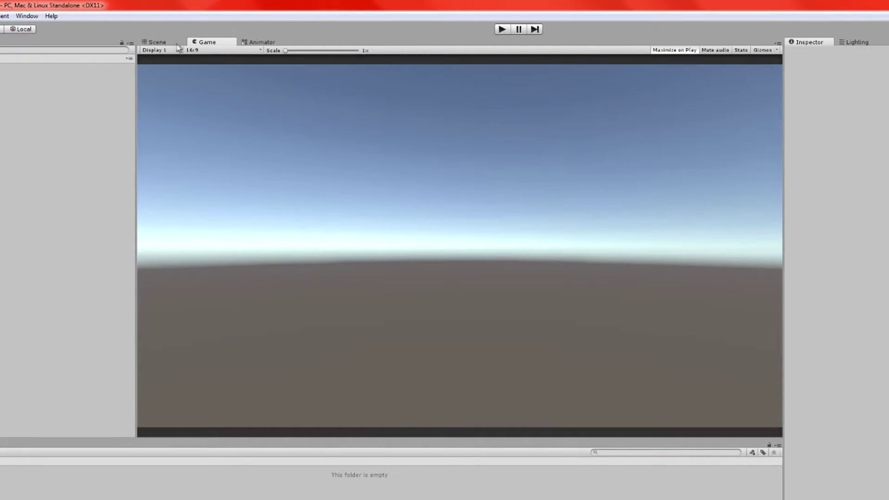
pyautogui.click(168, 43)
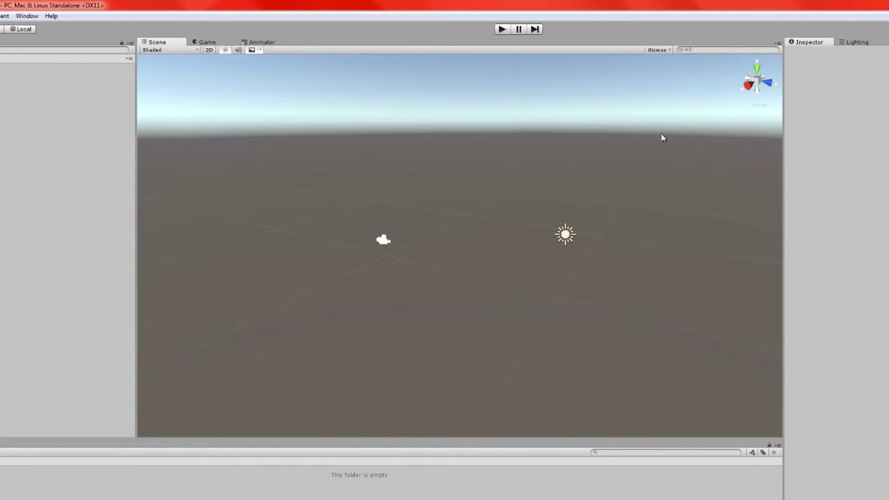
pyautogui.moveTo(672, 100); pyautogui.dragTo(248, 375)
pyautogui.click(247, 374)
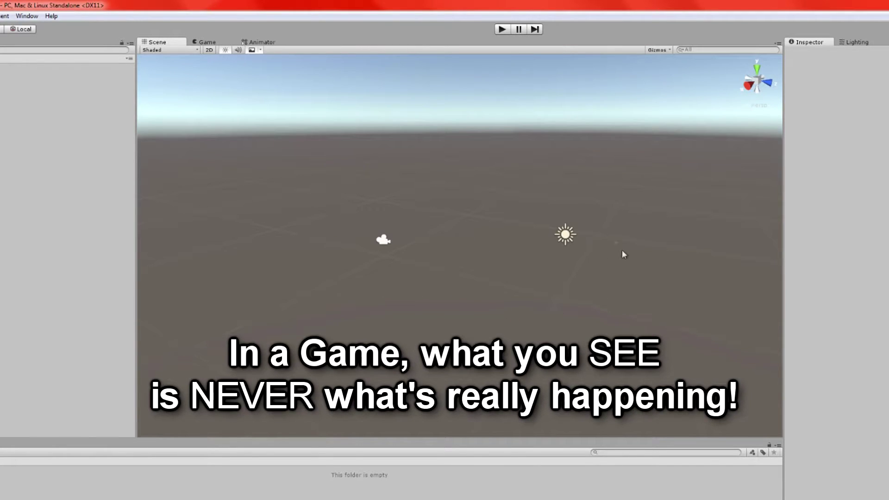
pyautogui.moveTo(625, 126); pyautogui.dragTo(517, 283)
pyautogui.click(516, 284)
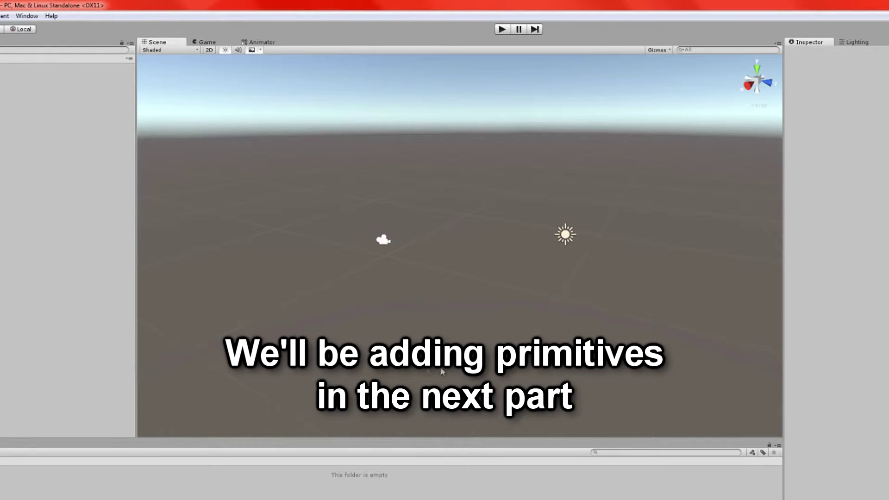
pyautogui.moveTo(502, 270); pyautogui.dragTo(482, 277, button='right')
pyautogui.moveTo(415, 174); pyautogui.dragTo(349, 328)
pyautogui.click(669, 50)
pyautogui.click(536, 199)
pyautogui.moveTo(533, 115); pyautogui.dragTo(265, 378)
pyautogui.moveTo(278, 374); pyautogui.dragTo(591, 196, button='right')
pyautogui.click(469, 267)
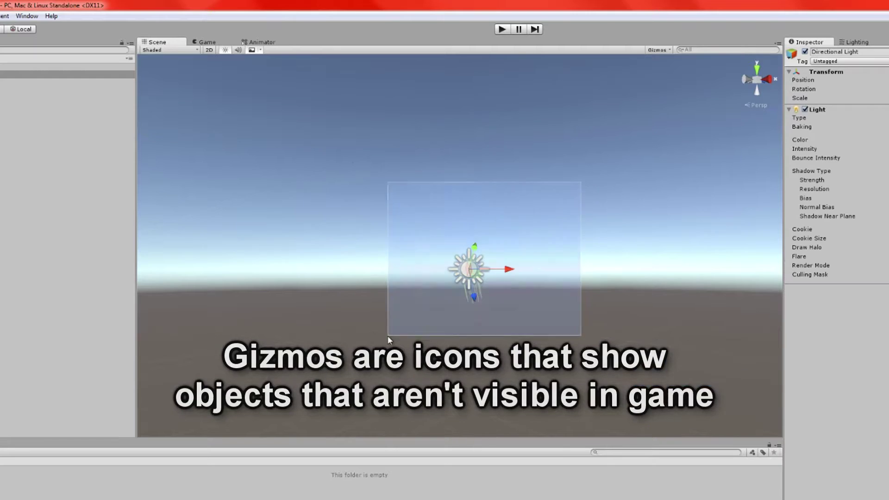
pyautogui.moveTo(582, 282); pyautogui.dragTo(377, 375, button='right')
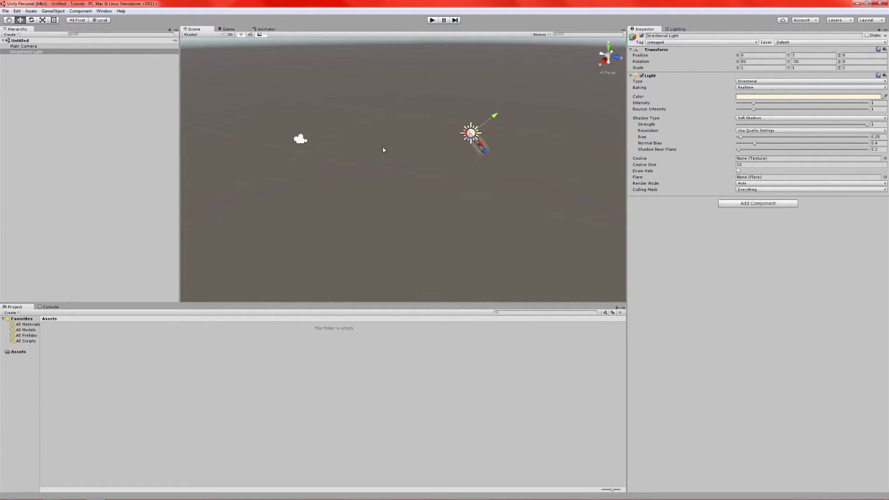
pyautogui.click(373, 92)
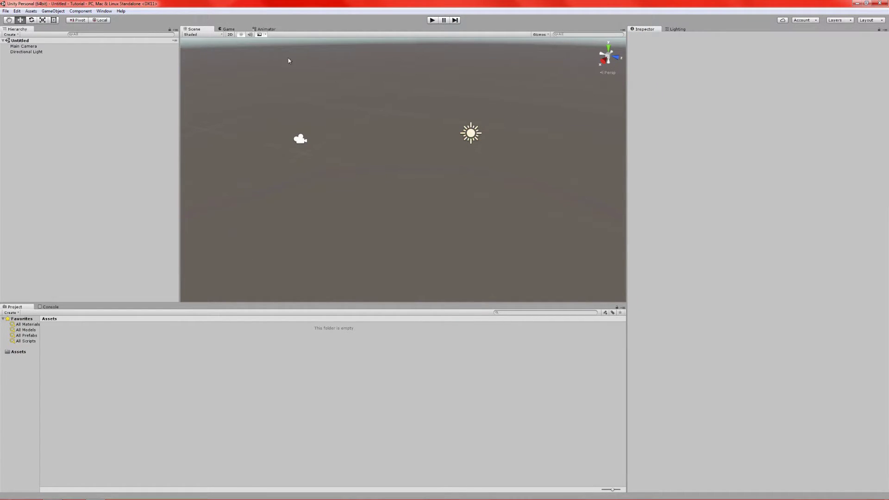
# Select the Main Camera and view its output of sky and ground in the Game view
pyautogui.click(228, 29)
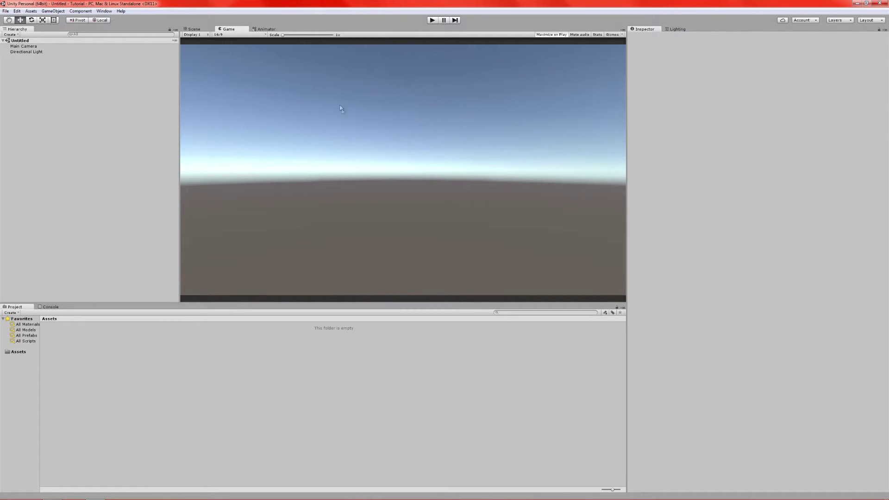
pyautogui.click(195, 30)
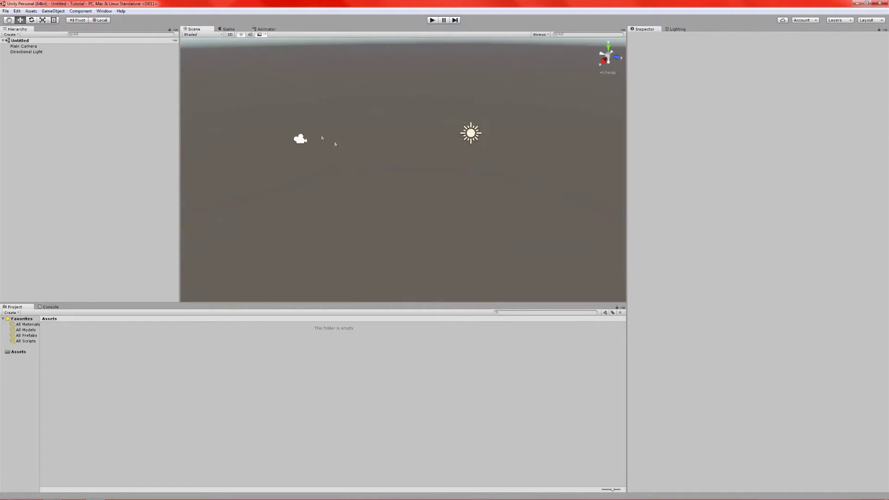
pyautogui.moveTo(327, 107); pyautogui.dragTo(274, 168)
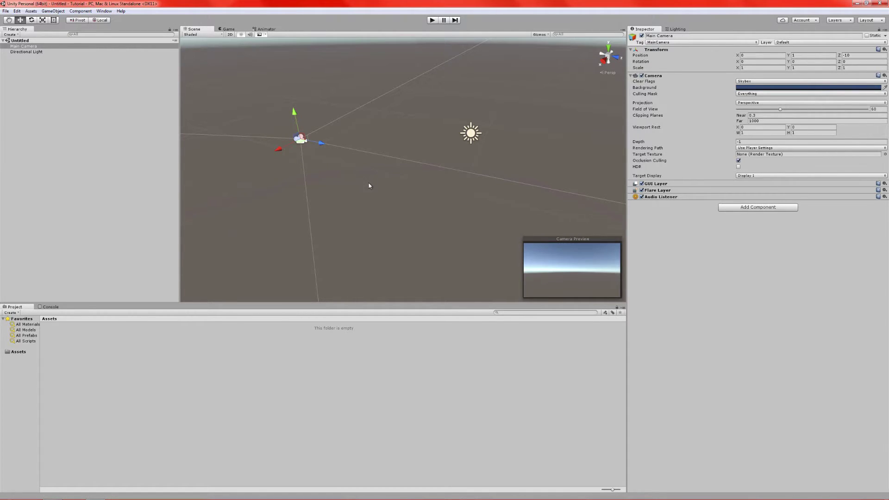
pyautogui.click(228, 29)
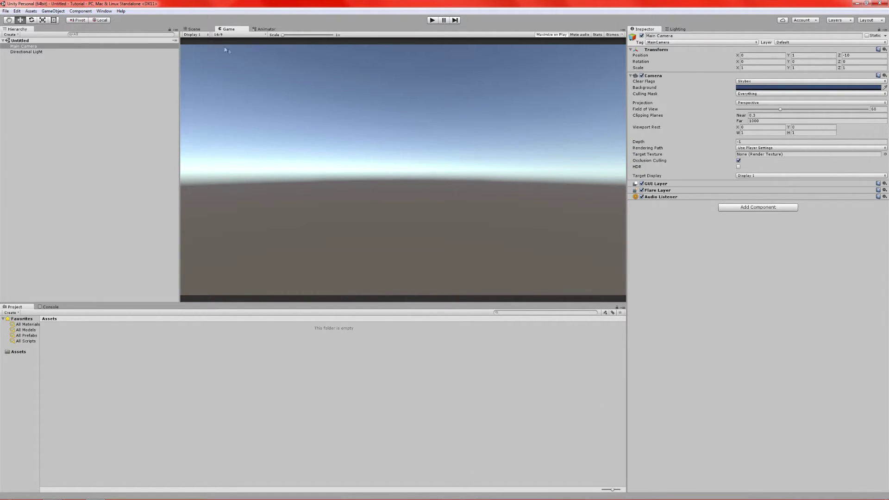
# Return to Scene view, then select and deselect Main Camera and Directional Light, ending with nothing selected
pyautogui.click(196, 29)
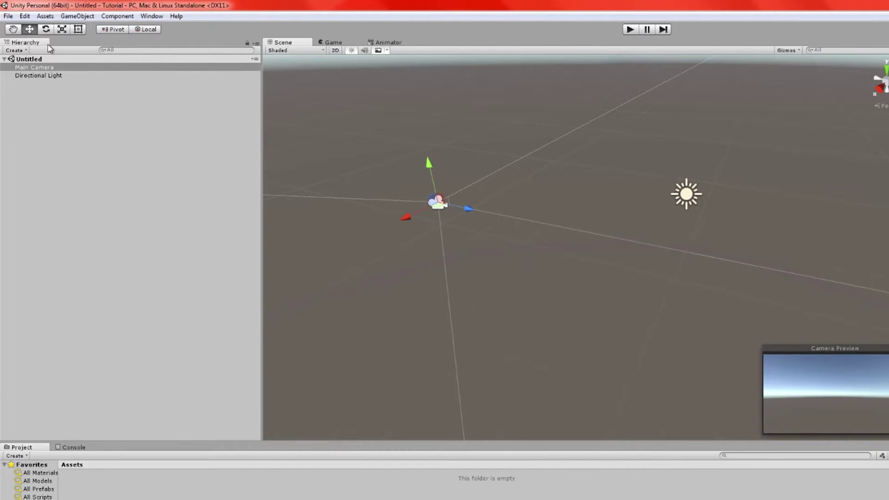
pyautogui.click(85, 193)
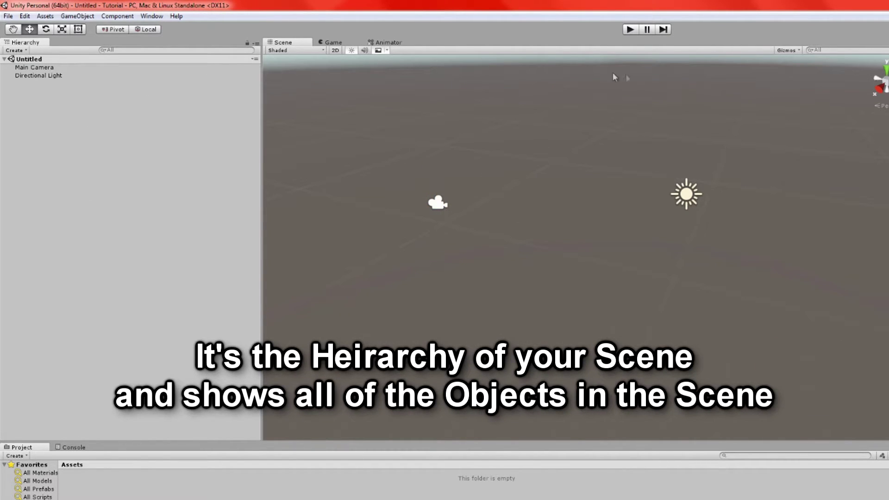
pyautogui.moveTo(706, 100); pyautogui.dragTo(383, 331)
pyautogui.click(382, 331)
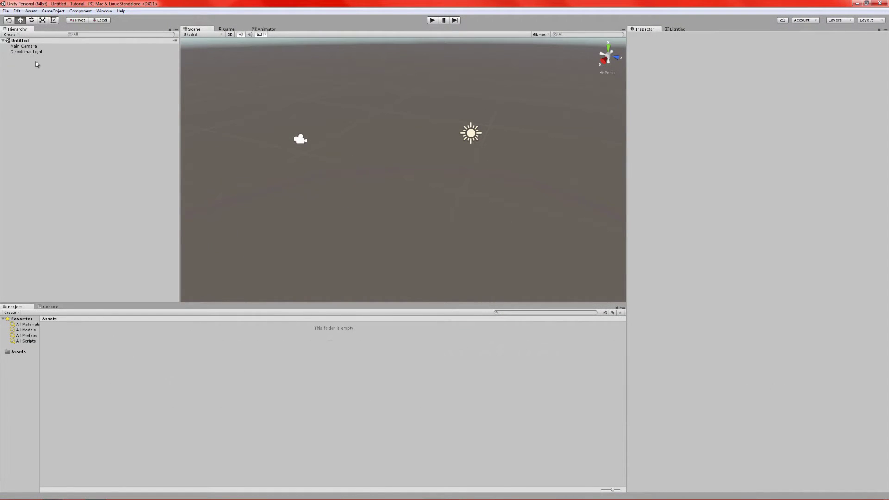
pyautogui.click(57, 47)
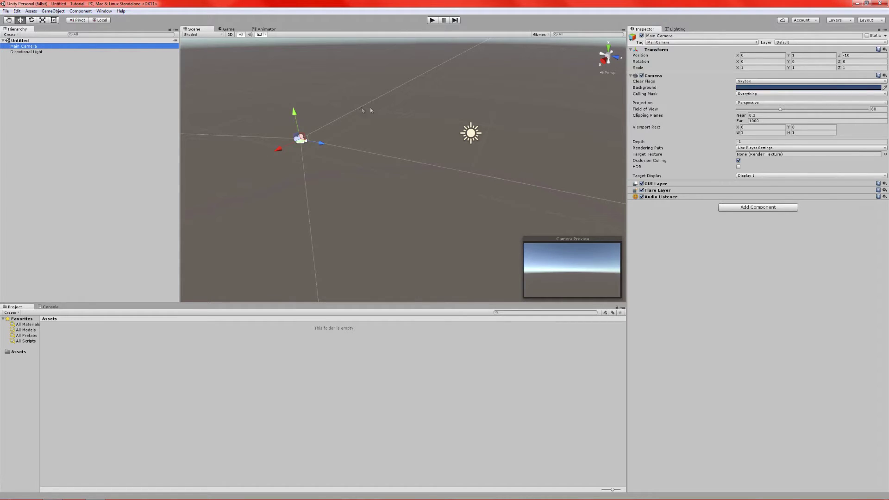
pyautogui.moveTo(516, 74); pyautogui.dragTo(427, 166)
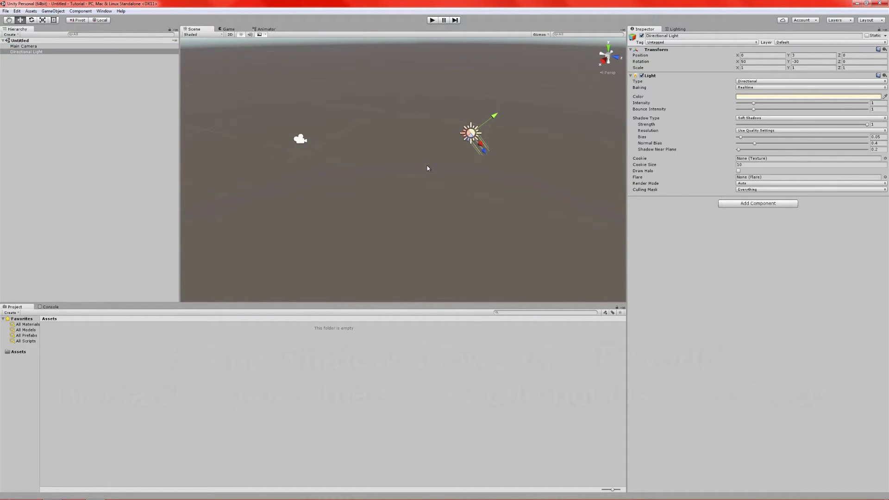
pyautogui.click(77, 52)
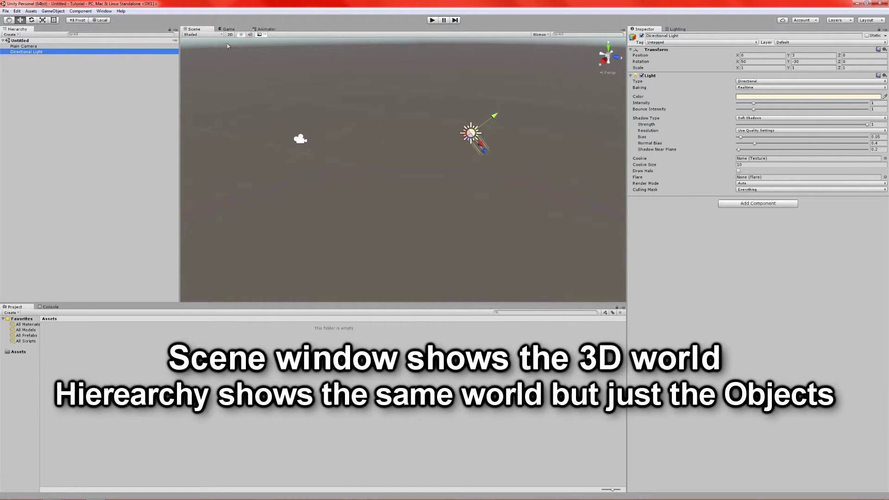
pyautogui.click(83, 93)
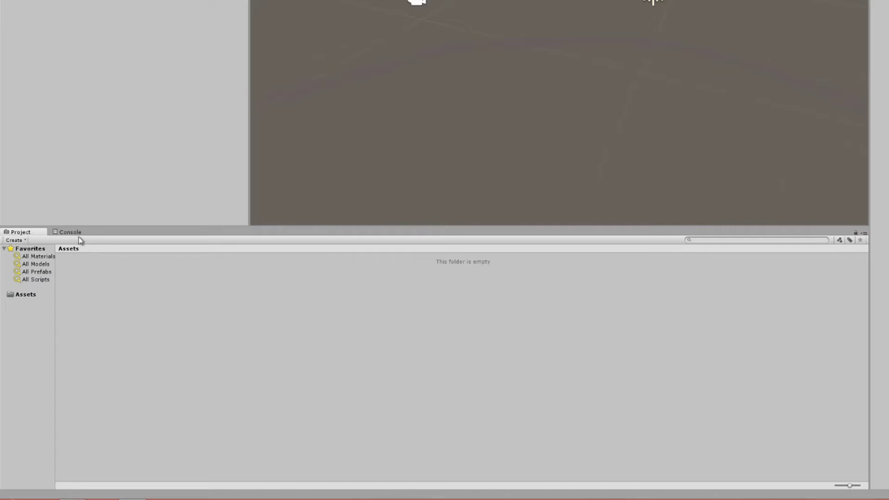
pyautogui.click(68, 234)
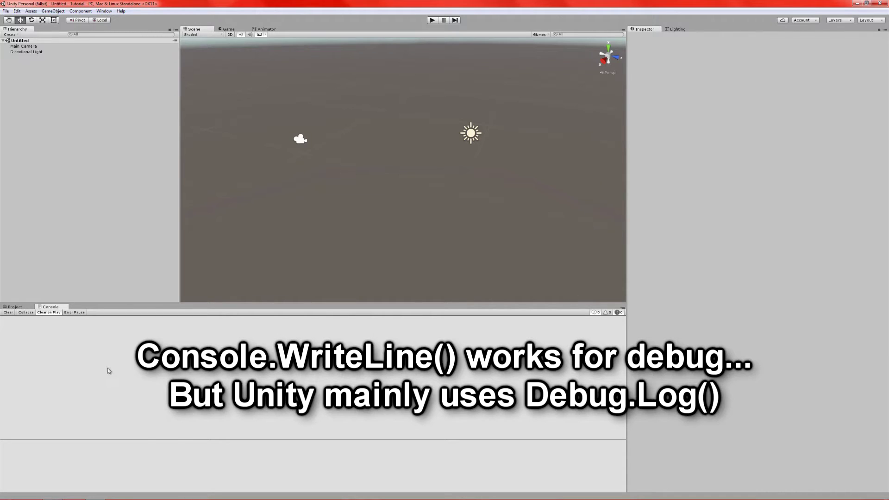
pyautogui.click(20, 308)
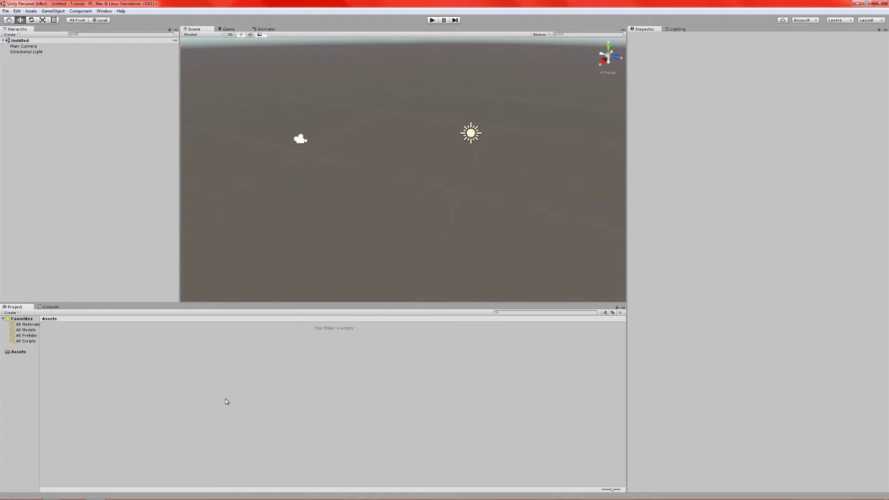
# Reveal the Tutorial project folder in Windows Explorer from the Project panel's Assets area
pyautogui.rightClick(231, 355)
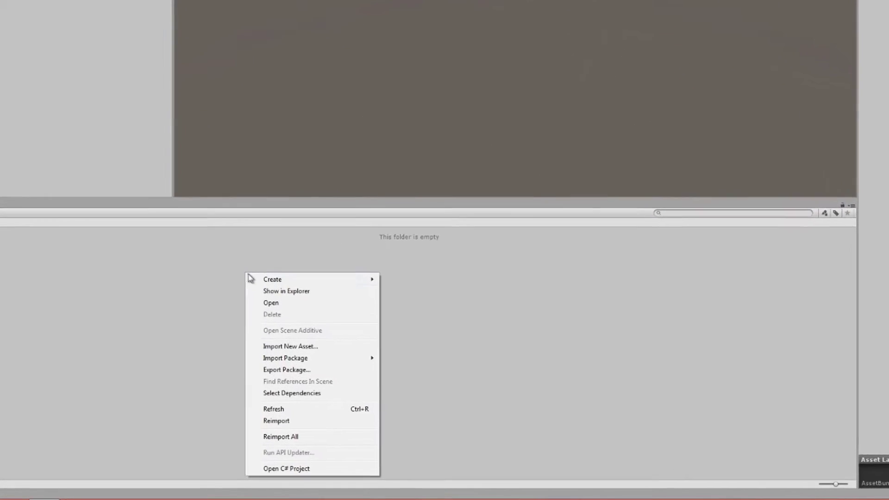
pyautogui.moveTo(252, 277)
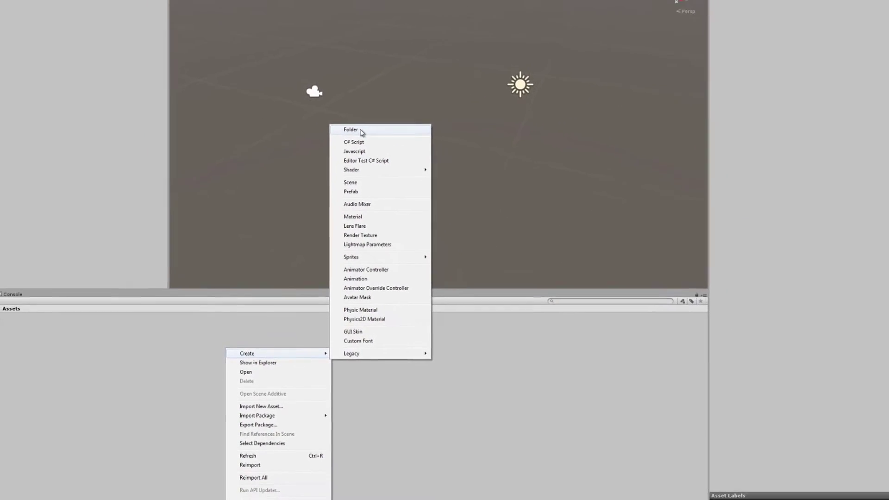
pyautogui.click(192, 366)
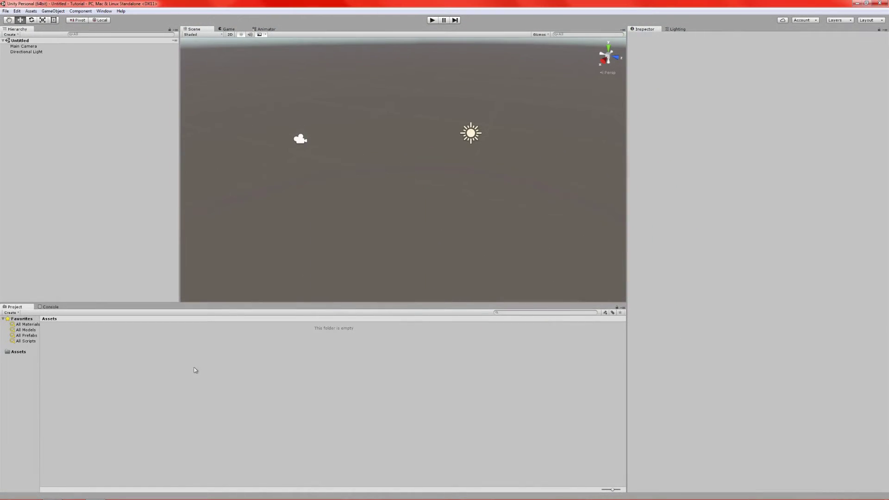
pyautogui.rightClick(329, 334)
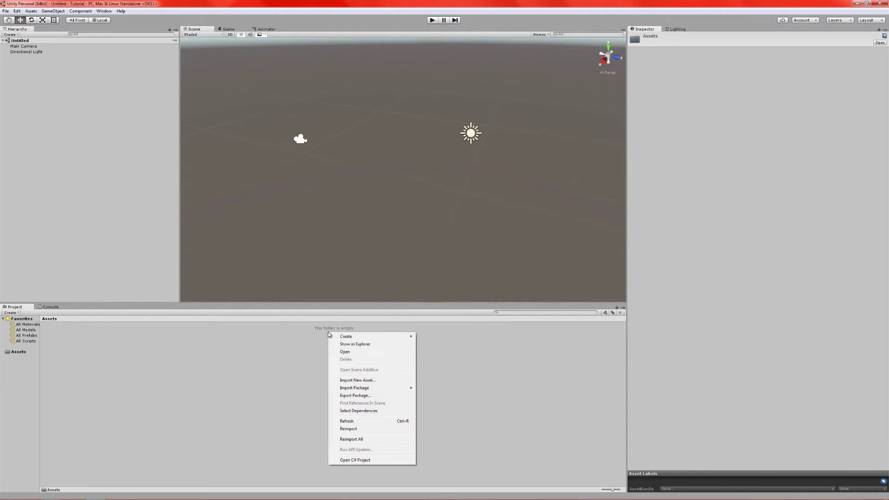
pyautogui.click(348, 344)
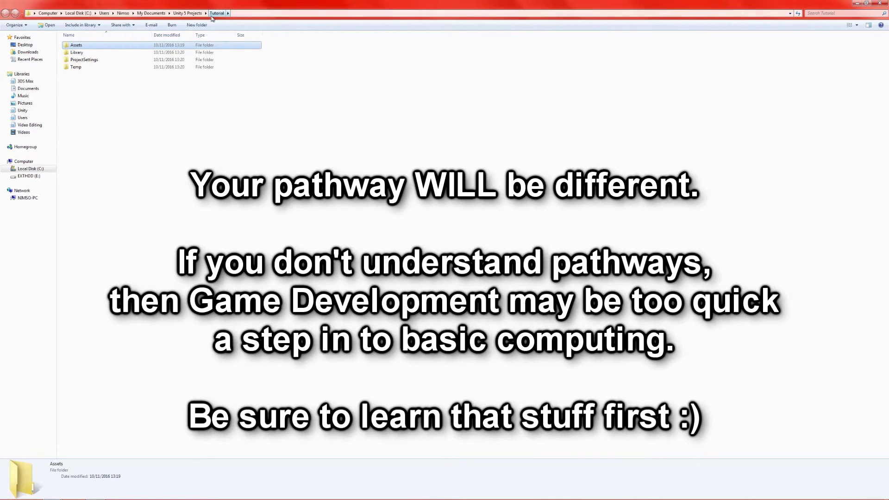
# Open the empty Assets folder inside the Tutorial project folder in Explorer
pyautogui.click(226, 13)
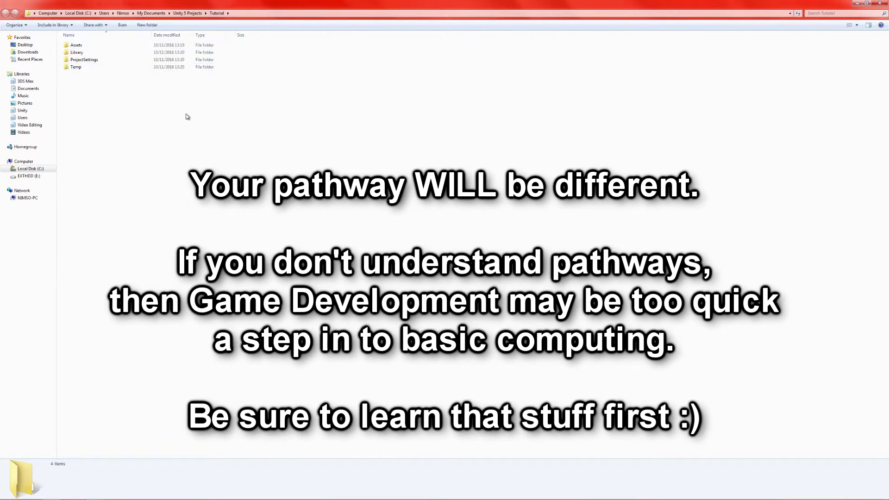
pyautogui.click(85, 45)
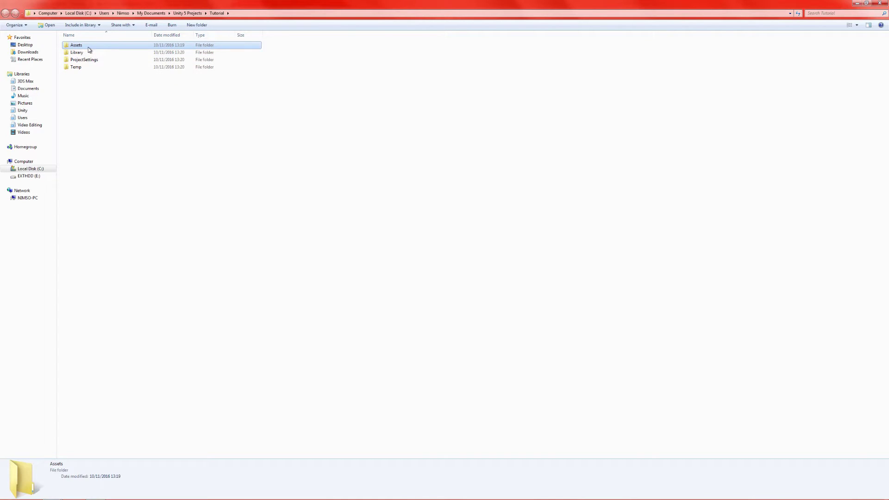
pyautogui.doubleClick(88, 47)
# Switch between Explorer and Unity, ending back in the Unity editor
pyautogui.hotkey('alt', 'Tab')
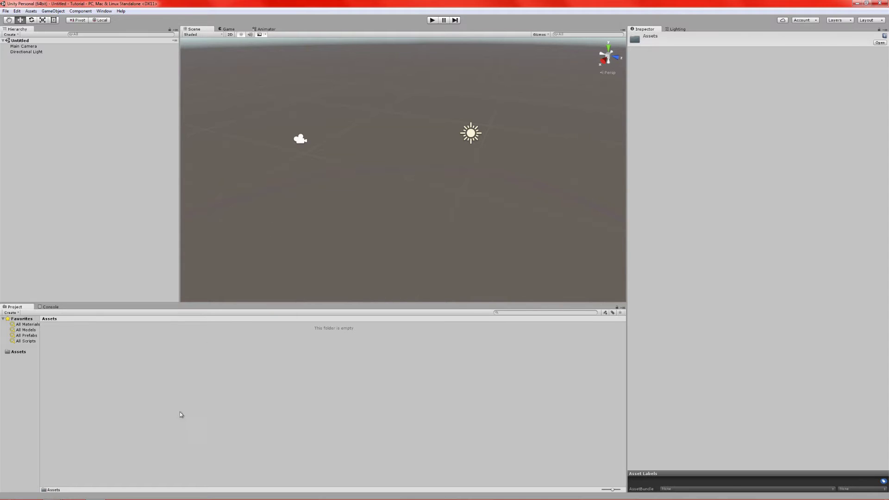
pyautogui.hotkey('alt', 'Tab')
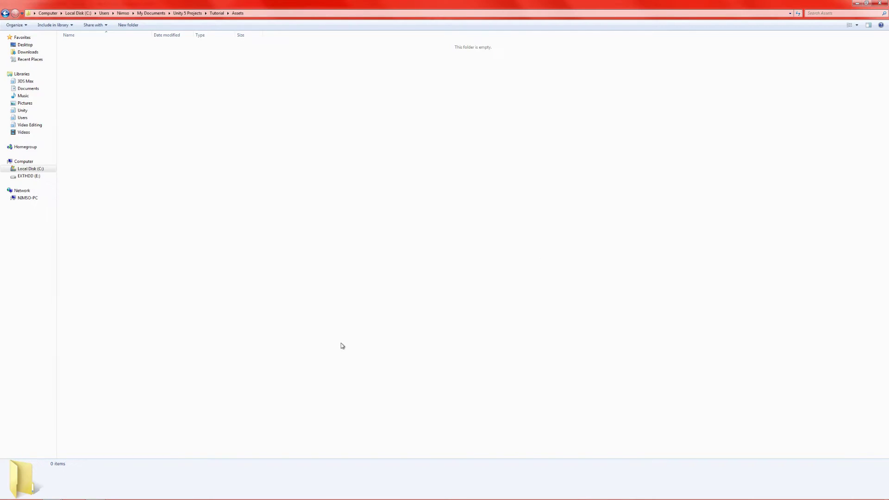
pyautogui.hotkey('alt', 'Tab')
# Create a folder named Scenes in Assets and switch to Explorer to check it
pyautogui.rightClick(252, 378)
pyautogui.moveTo(290, 250)
pyautogui.click(370, 250)
pyautogui.write('Scenes')
pyautogui.press('Return')
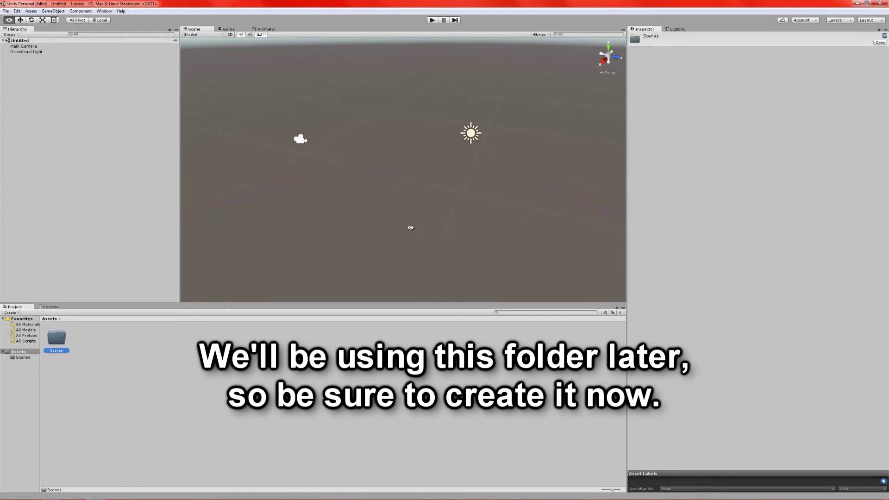
pyautogui.hotkey('alt', 'Tab')
# Inspect the Scenes folder and the Scenes.meta file's properties on disk, then return to Unity
pyautogui.click(85, 46)
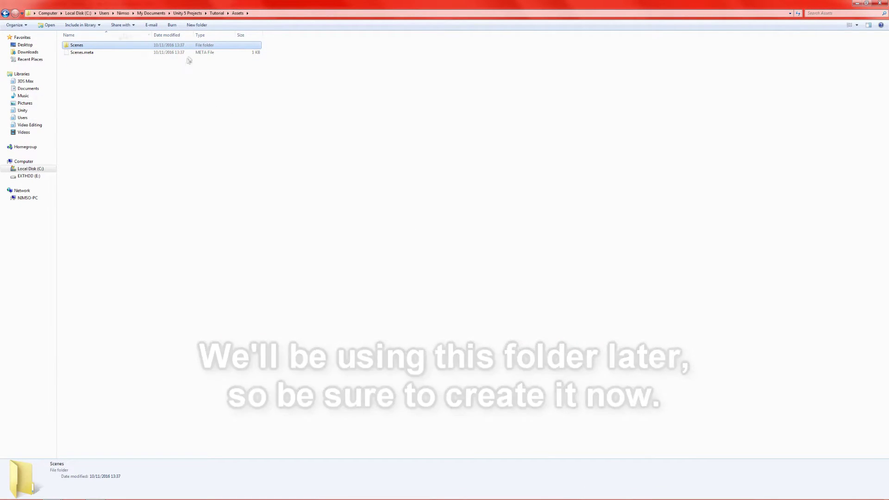
pyautogui.click(89, 53)
pyautogui.click(90, 61)
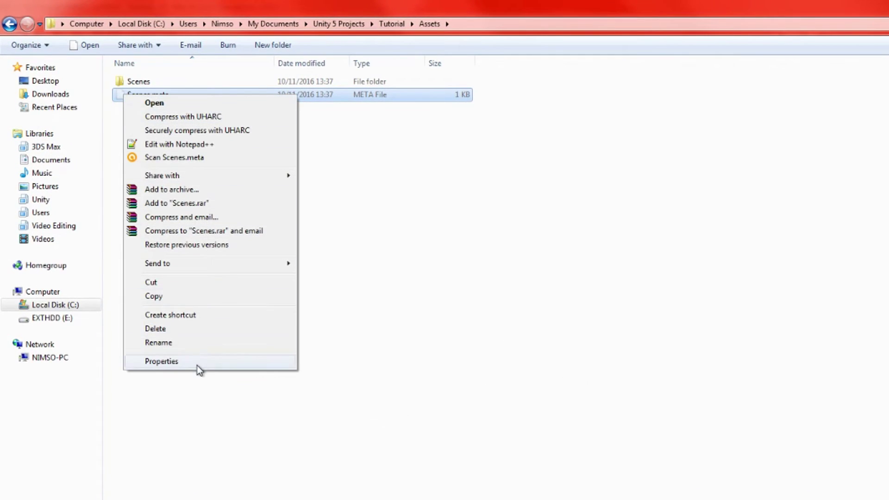
pyautogui.click(186, 341)
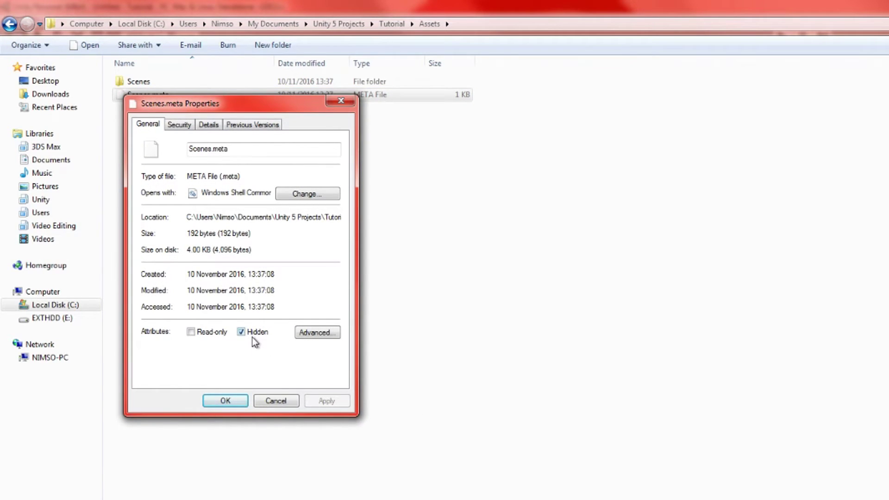
pyautogui.click(276, 401)
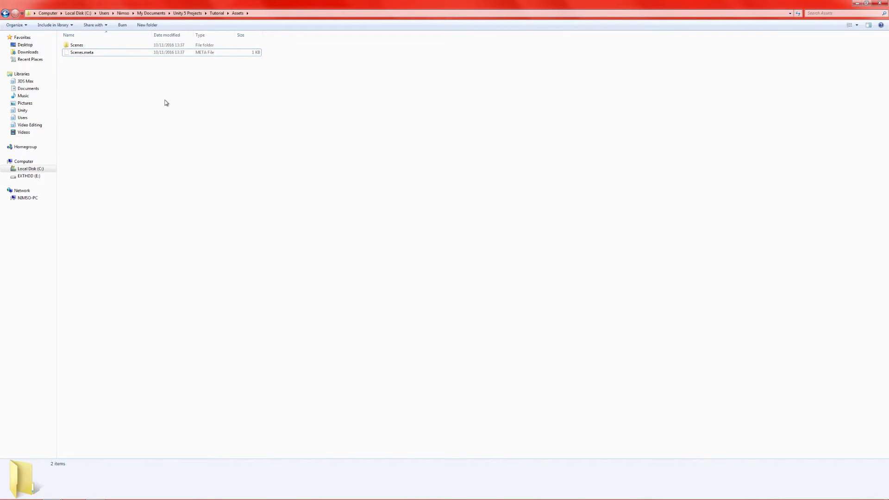
pyautogui.hotkey('alt', 'Tab')
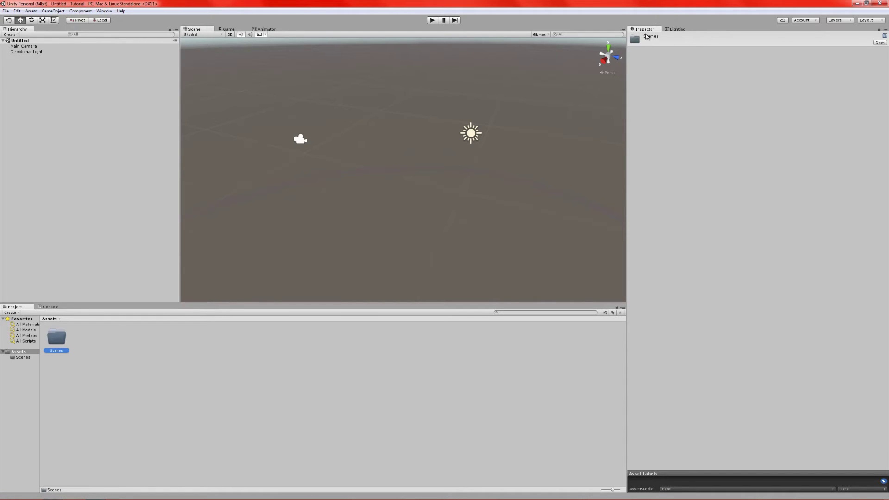
# Select the Directional Light and review its Baking and Type options, keeping Realtime and Directional
pyautogui.click(494, 340)
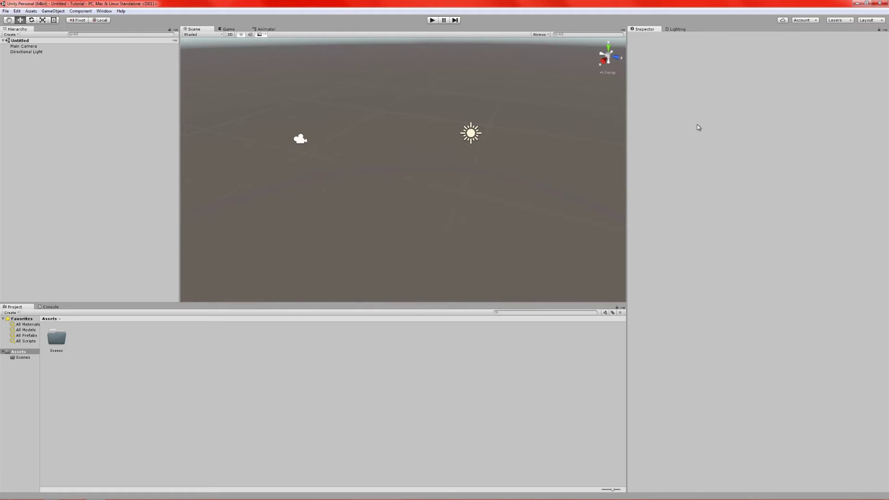
pyautogui.moveTo(537, 97); pyautogui.dragTo(458, 170)
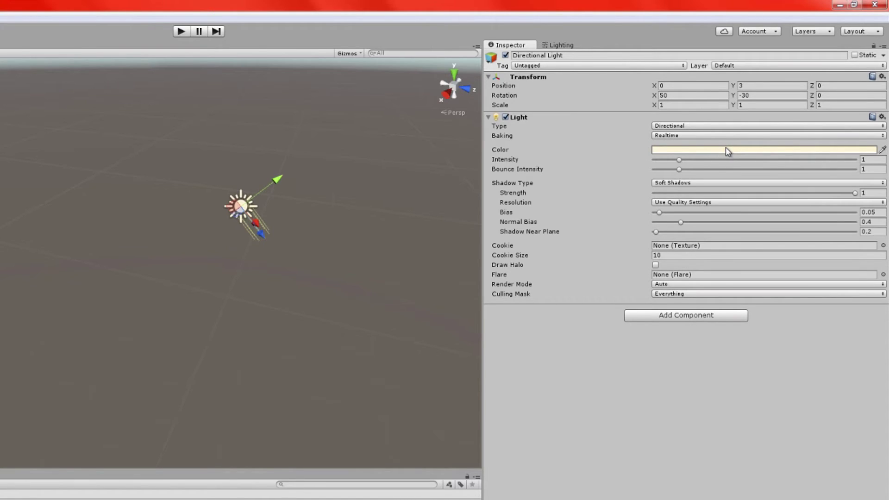
pyautogui.click(693, 136)
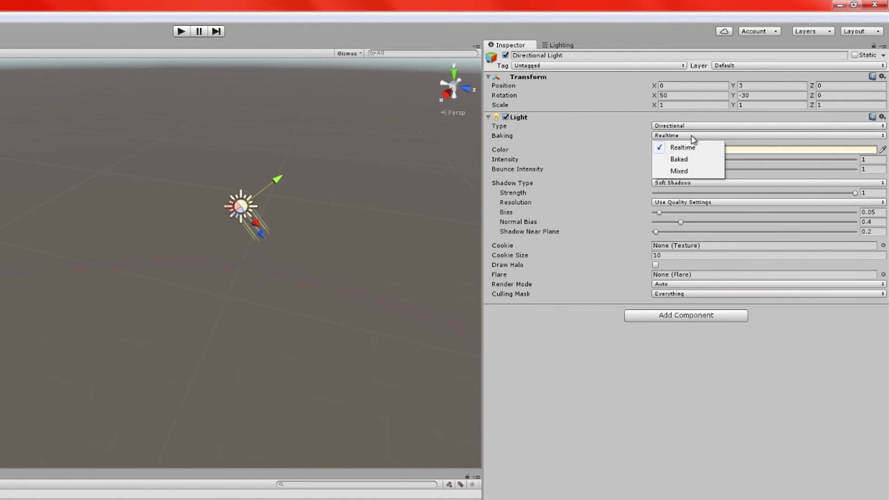
pyautogui.click(688, 126)
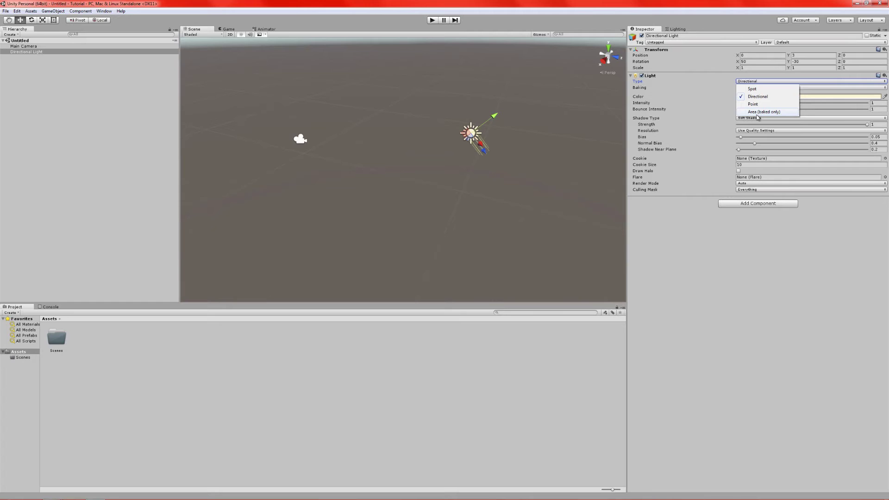
pyautogui.click(754, 241)
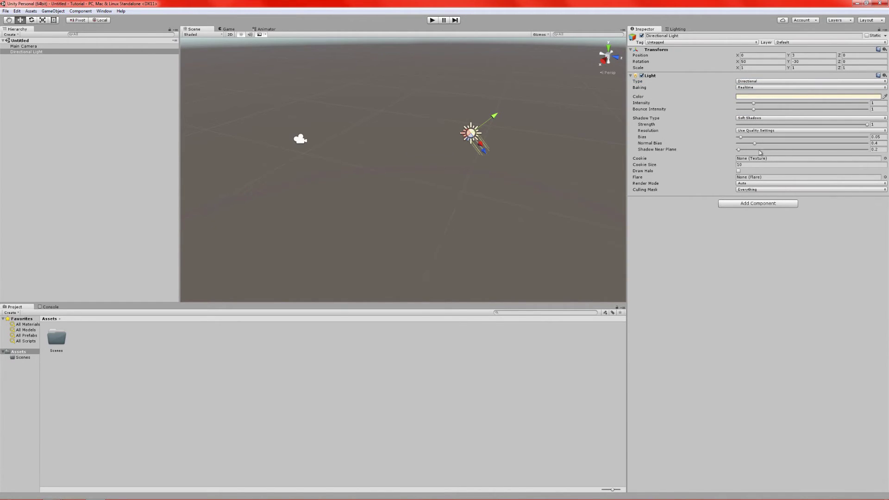
# Switch Main Camera's Clear Flags to Solid Color, revert to Skybox, and deselect the camera
pyautogui.moveTo(331, 90); pyautogui.dragTo(262, 189)
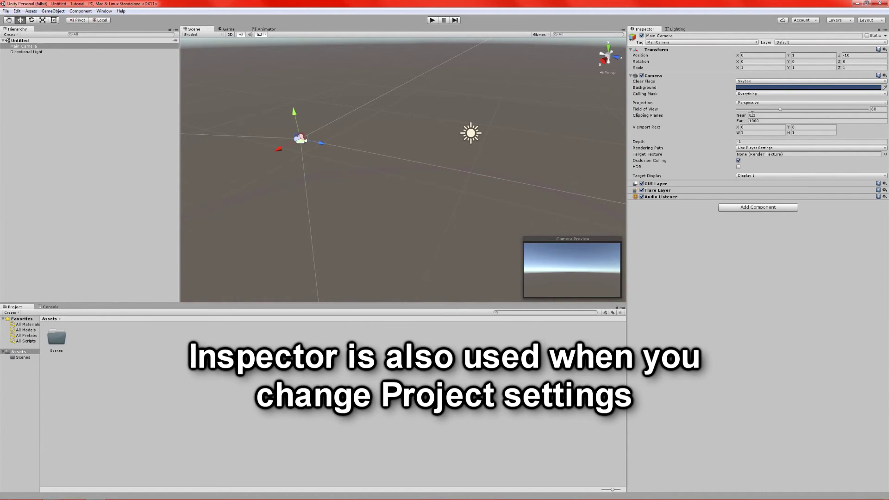
pyautogui.click(752, 82)
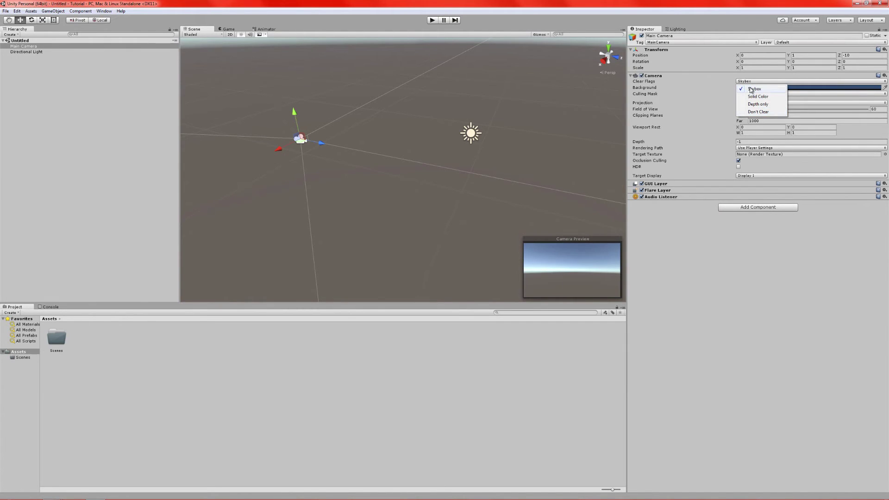
pyautogui.click(758, 96)
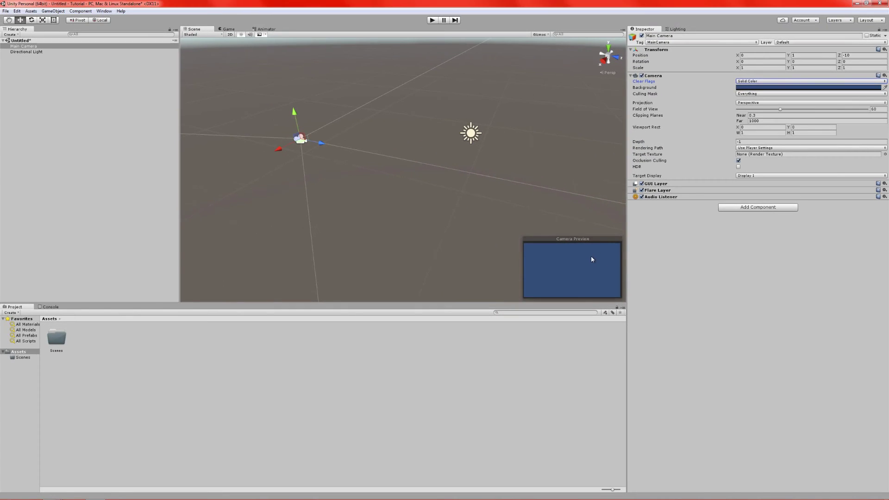
pyautogui.click(750, 84)
pyautogui.click(750, 86)
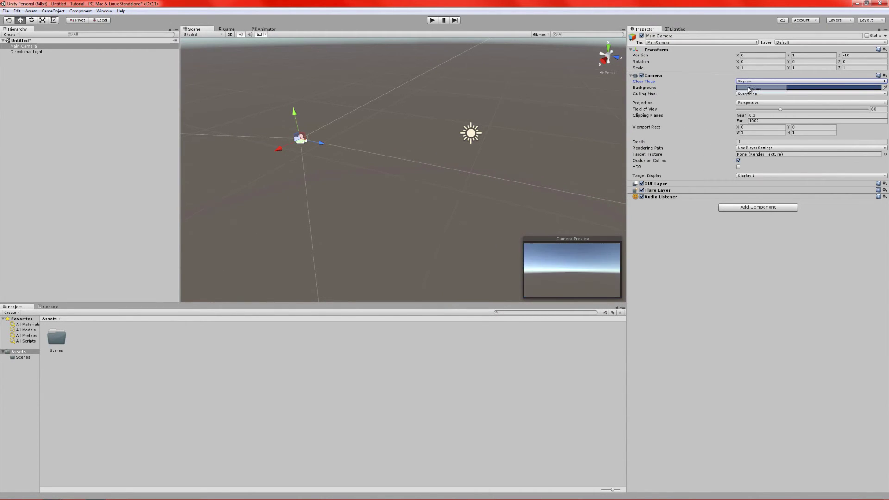
pyautogui.click(463, 336)
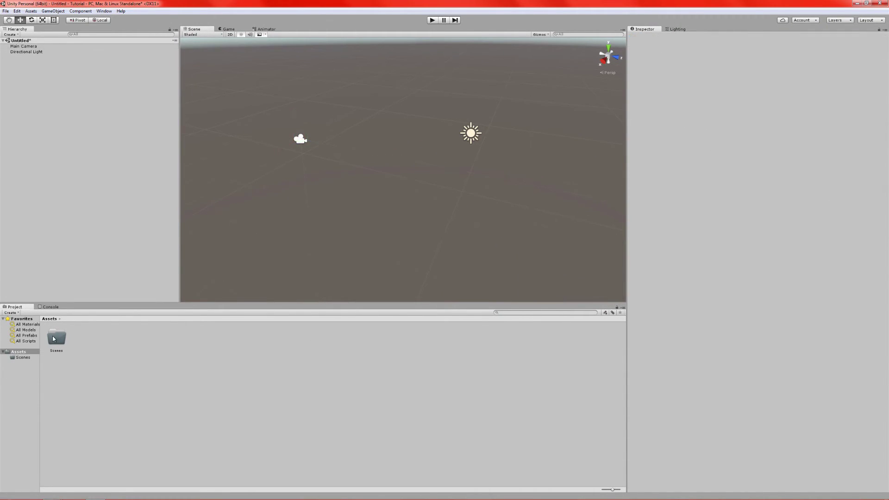
pyautogui.click(55, 337)
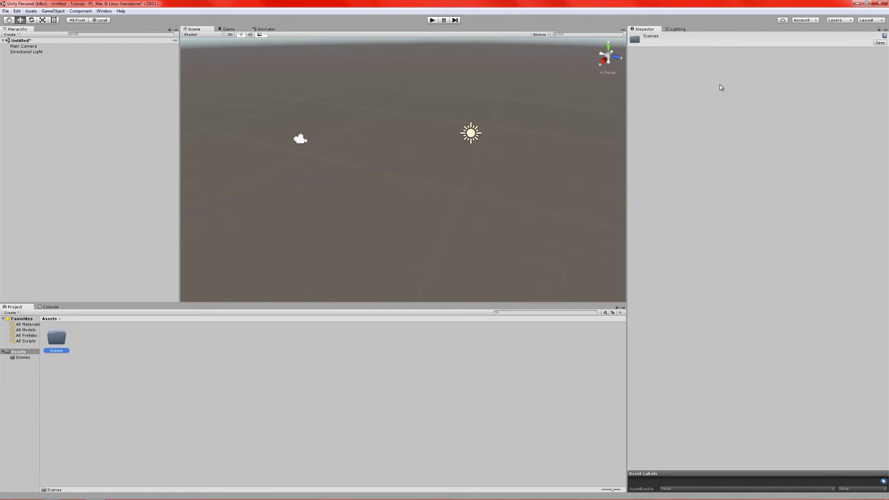
pyautogui.click(338, 93)
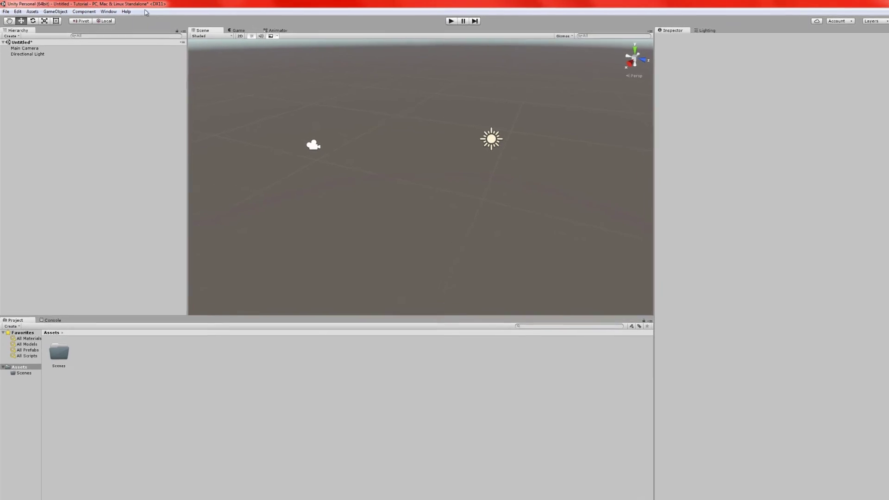
# Widen the Console panel docked to the right of the Project panel
pyautogui.click(105, 12)
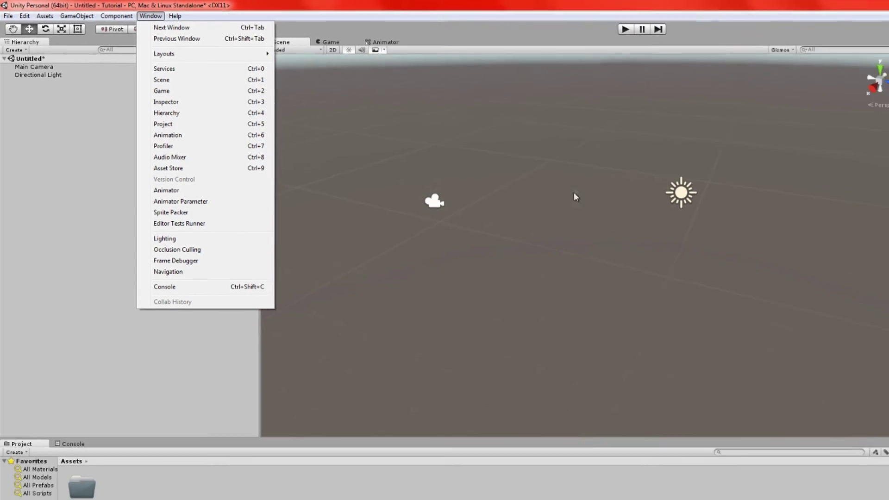
pyautogui.click(574, 193)
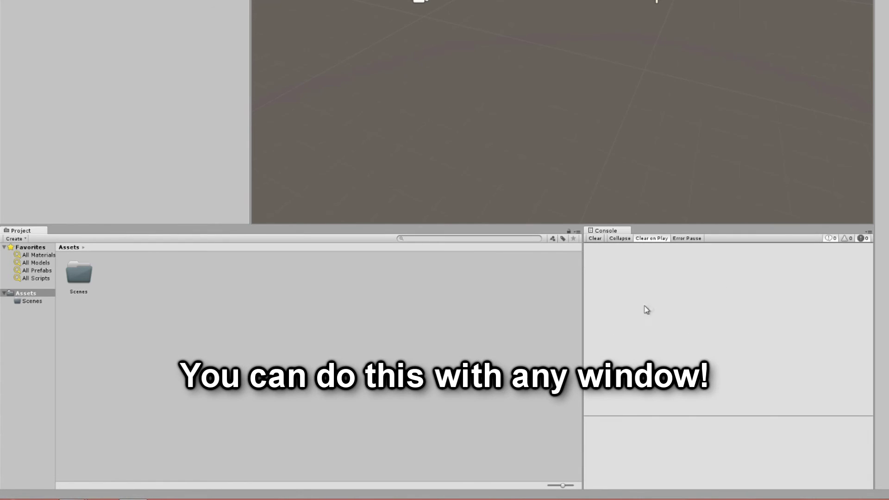
pyautogui.moveTo(584, 330); pyautogui.dragTo(485, 328)
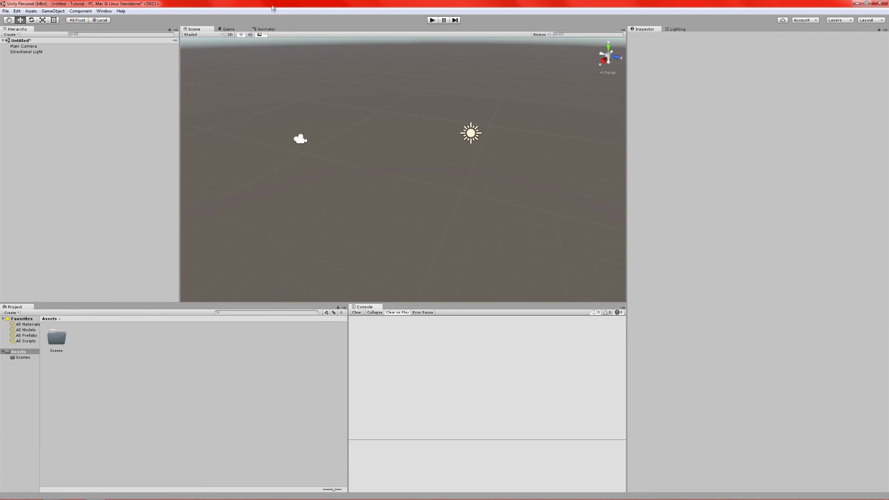
pyautogui.click(266, 29)
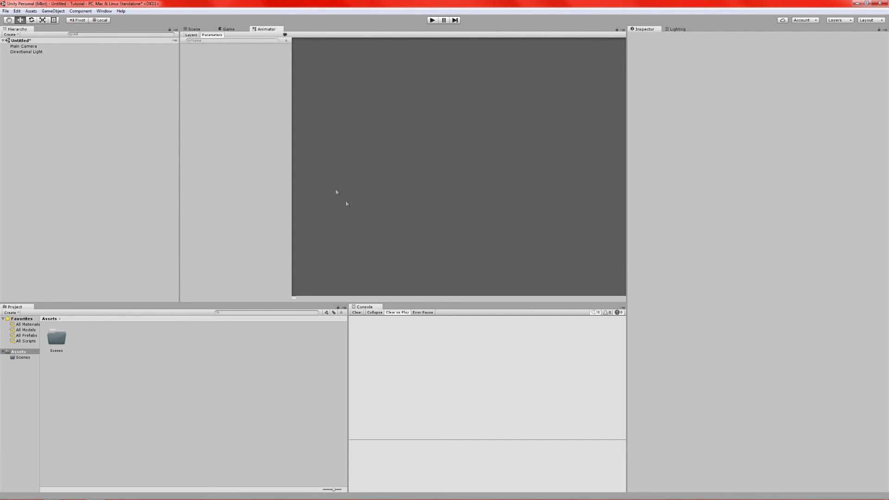
pyautogui.click(676, 30)
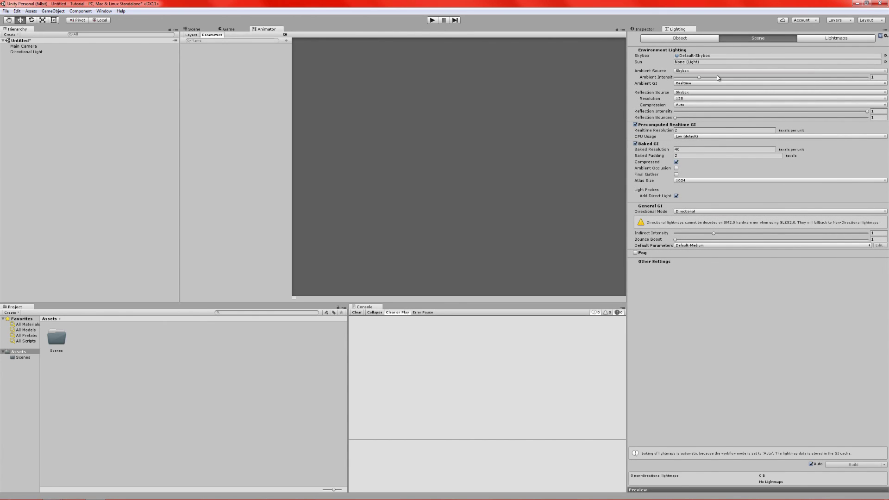
pyautogui.click(645, 29)
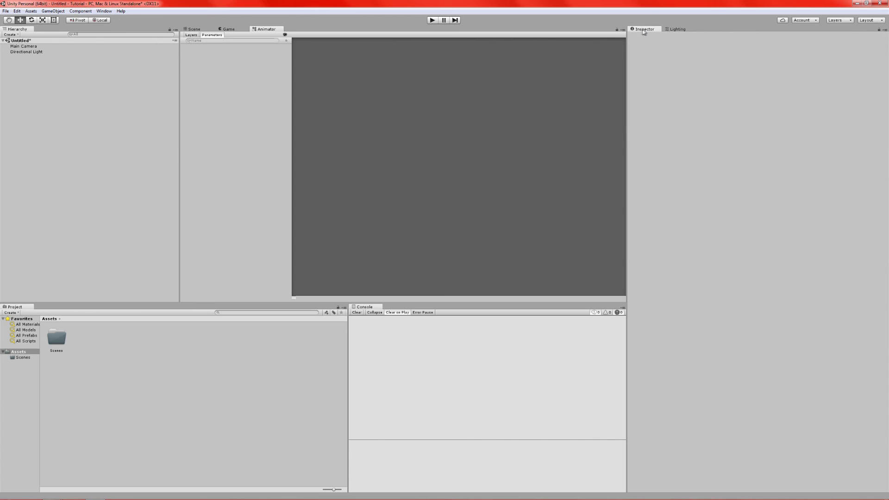
pyautogui.click(194, 28)
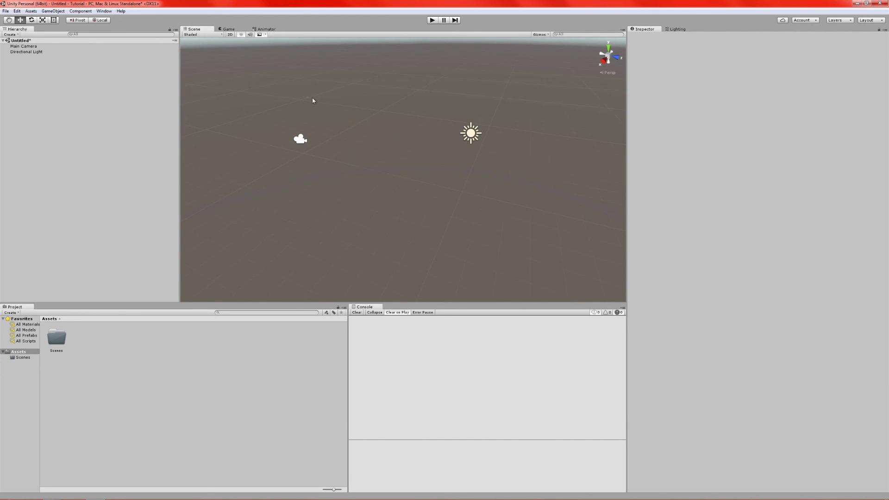
pyautogui.click(31, 11)
pyautogui.click(324, 167)
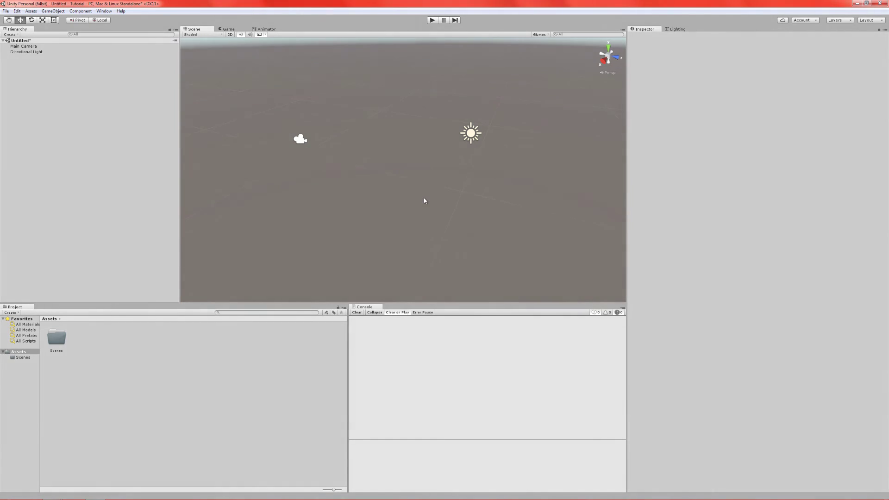